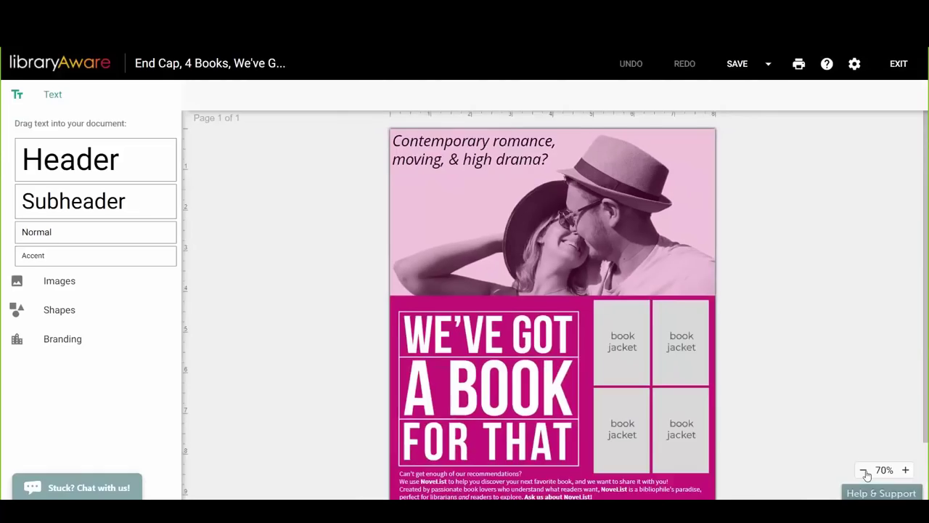
# For the upper-left book jacket placeholder, search the replacement book jackets by author for Maria Realf
pyautogui.click(864, 472)
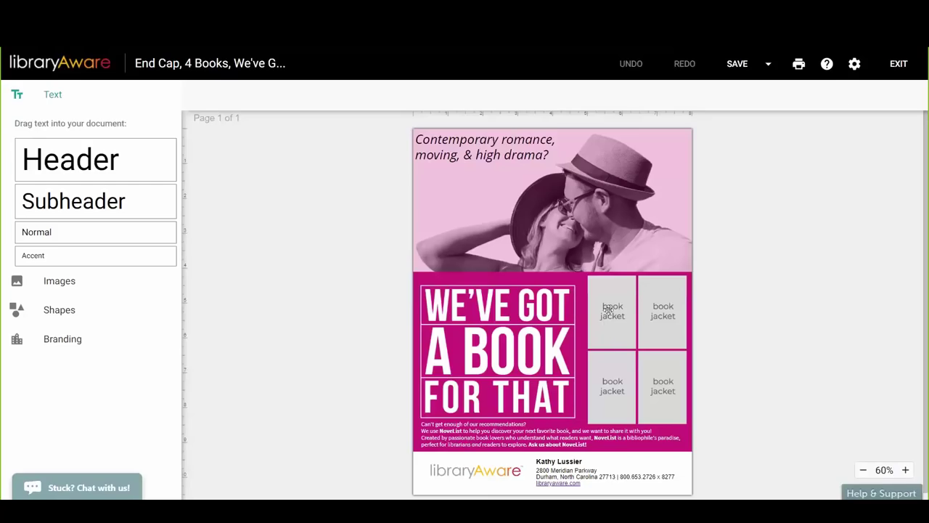
pyautogui.click(608, 309)
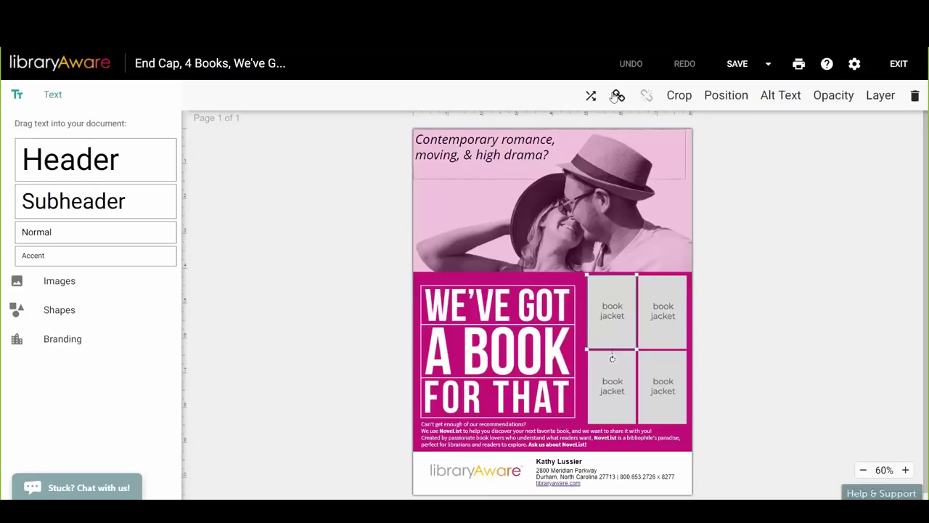
pyautogui.click(591, 97)
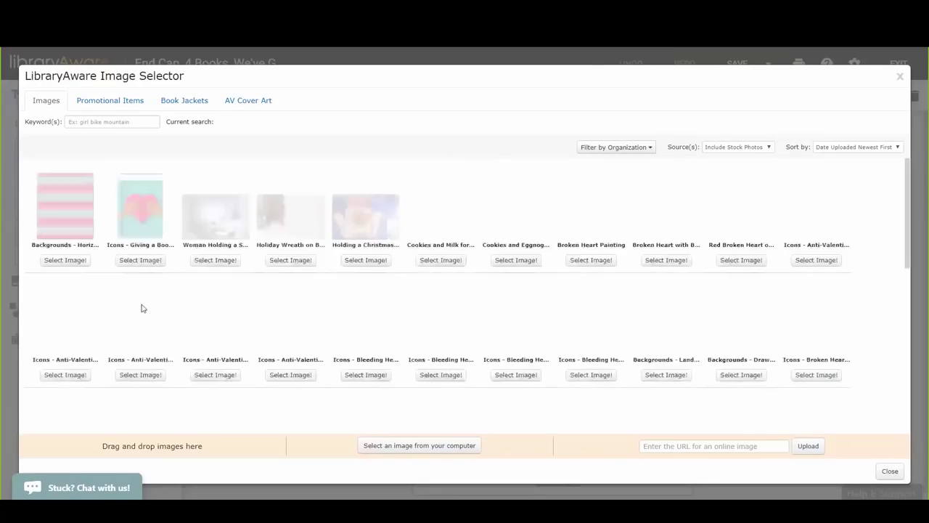
pyautogui.moveTo(142, 308)
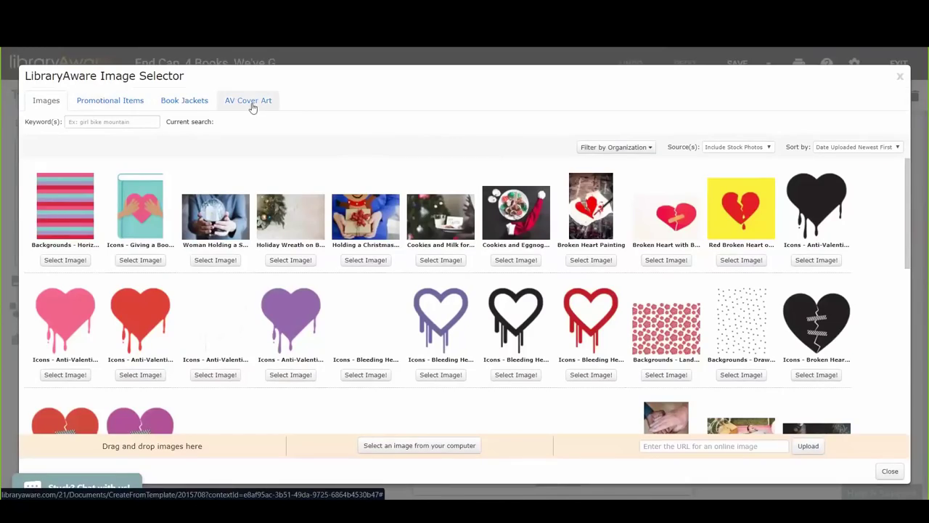
pyautogui.click(192, 106)
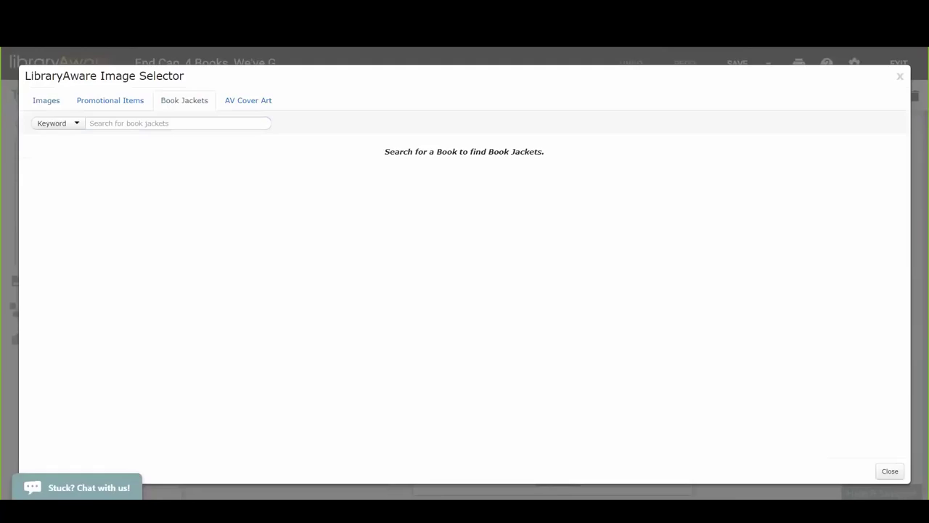
pyautogui.click(77, 125)
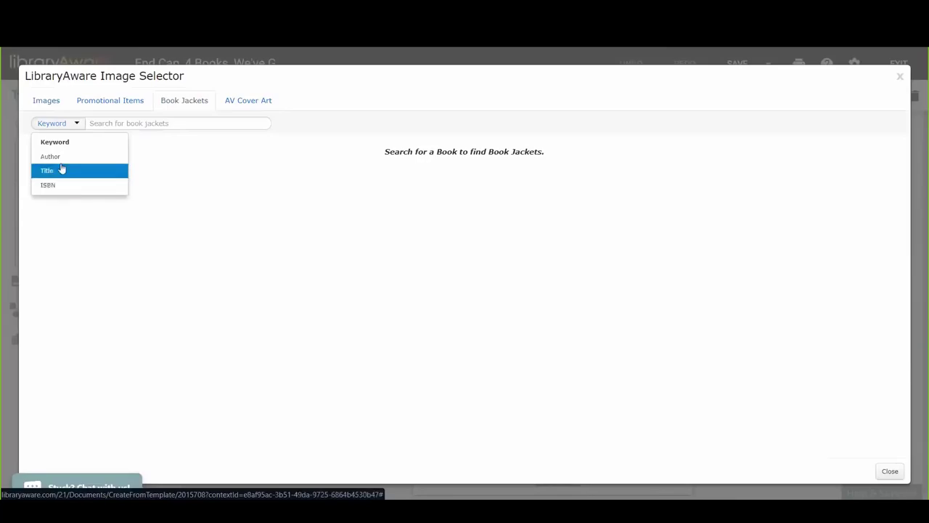
pyautogui.click(63, 158)
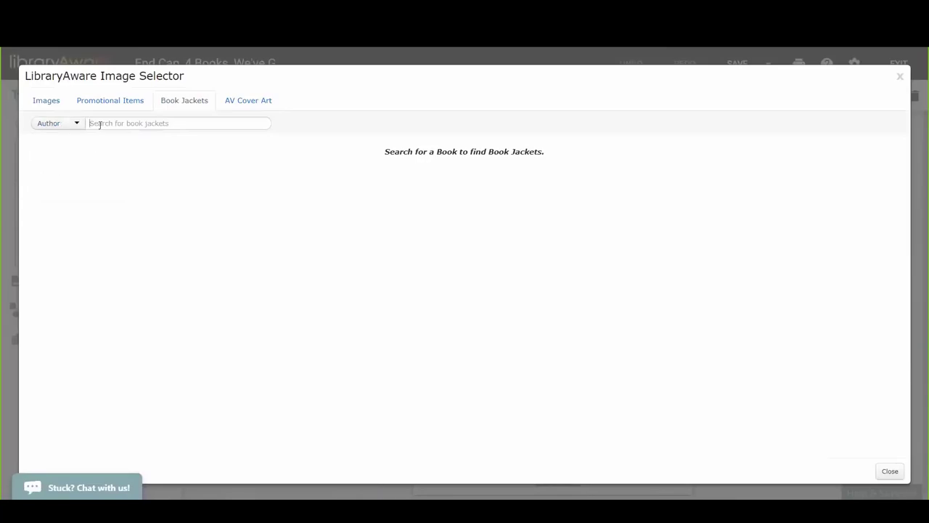
pyautogui.click(102, 123)
pyautogui.write('Maria Realf')
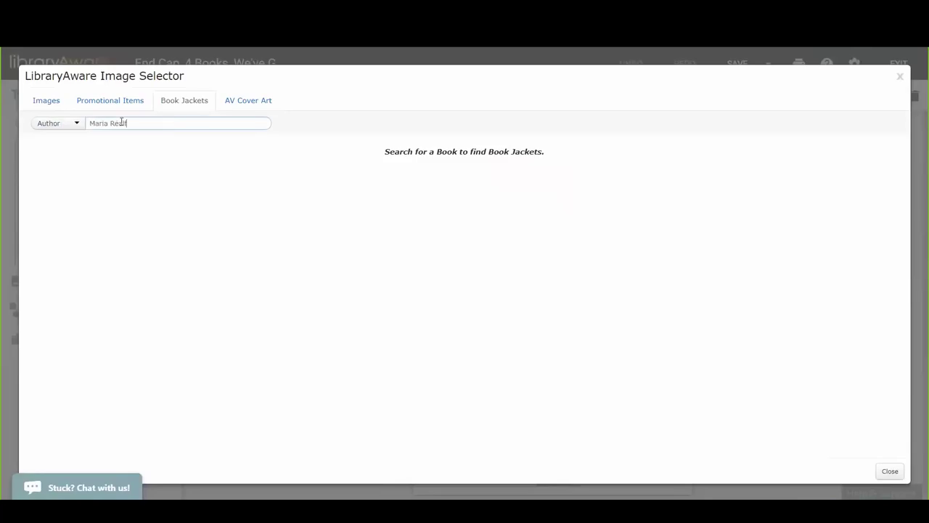
pyautogui.press('Return')
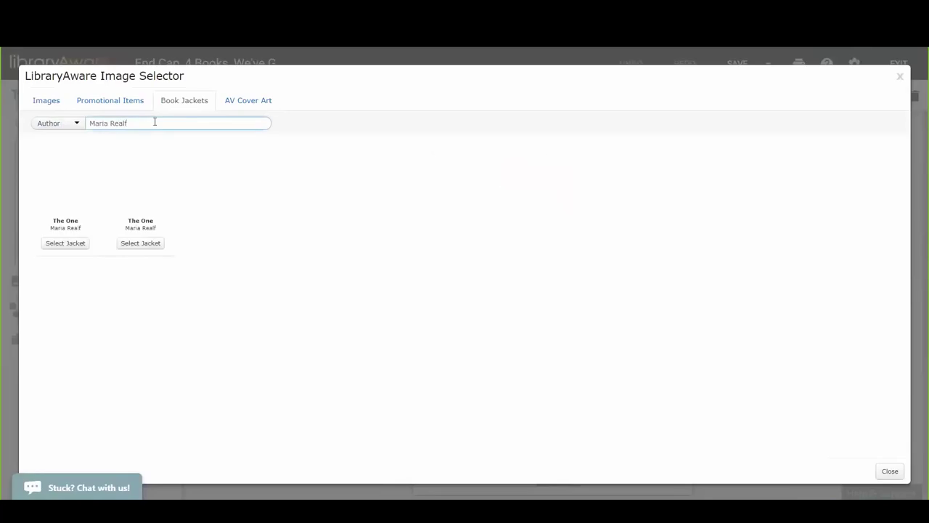
pyautogui.press('Return')
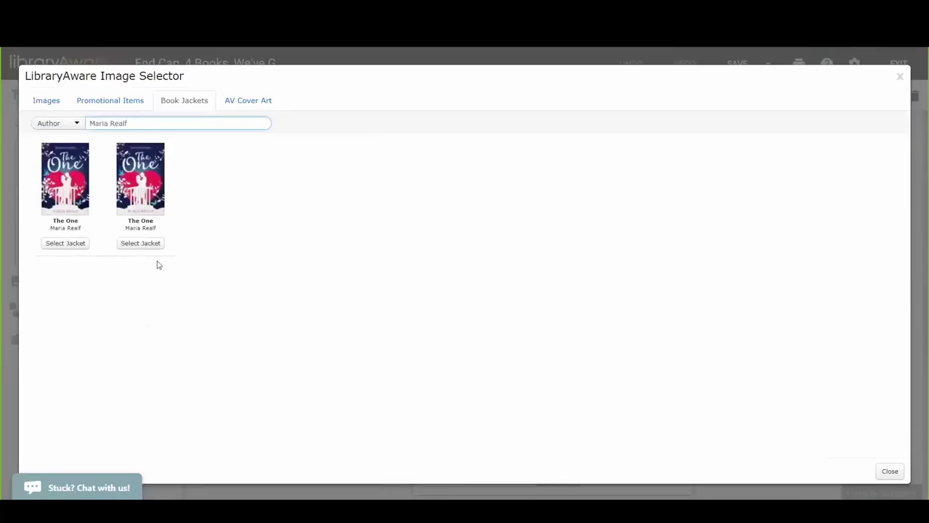
pyautogui.press('Return')
# Replace the upper-left placeholder with the second jacket of The One and accept its crop
pyautogui.moveTo(125, 247)
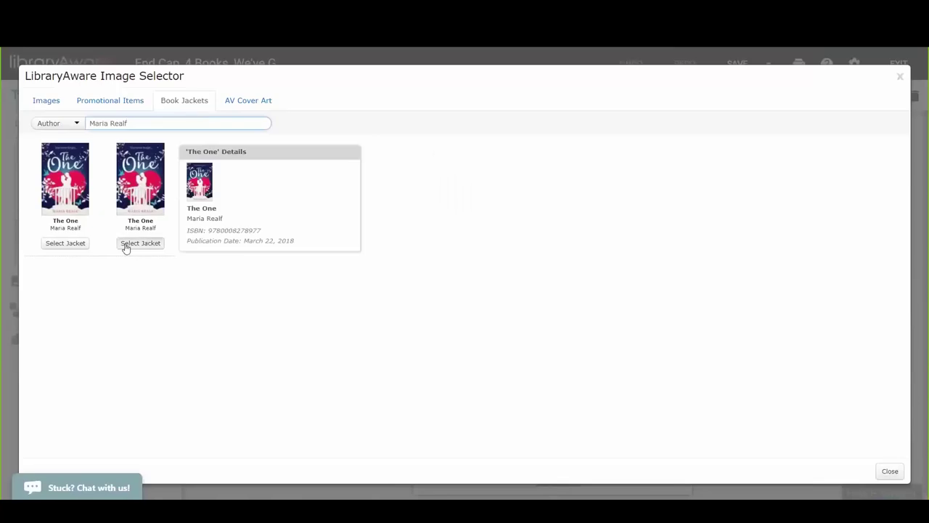
pyautogui.click(140, 243)
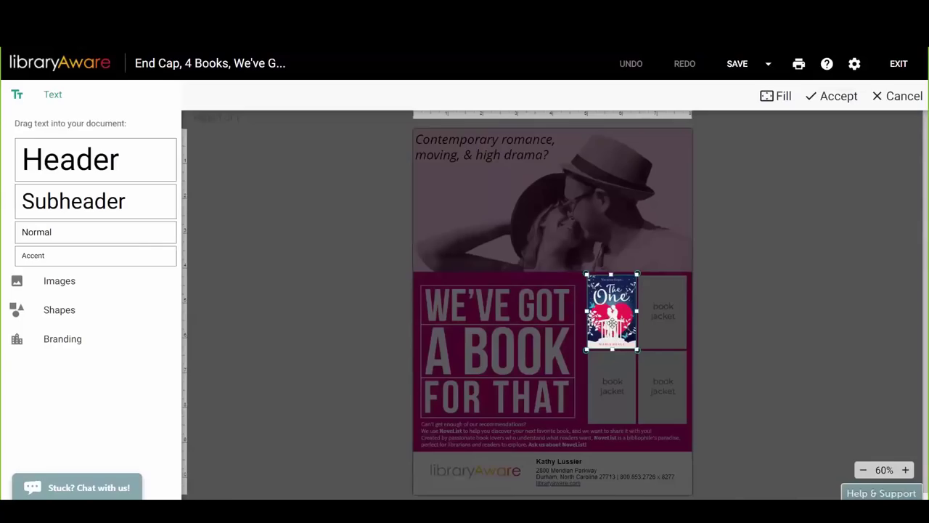
pyautogui.click(833, 96)
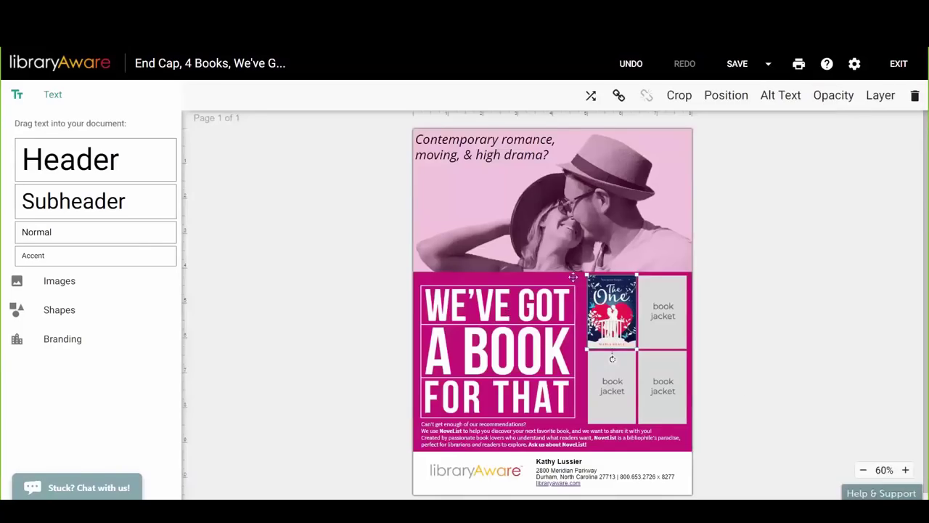
# For the upper-right book jacket placeholder, search the replacement book jackets by title for Where the Road Takes Me
pyautogui.click(678, 312)
pyautogui.click(670, 312)
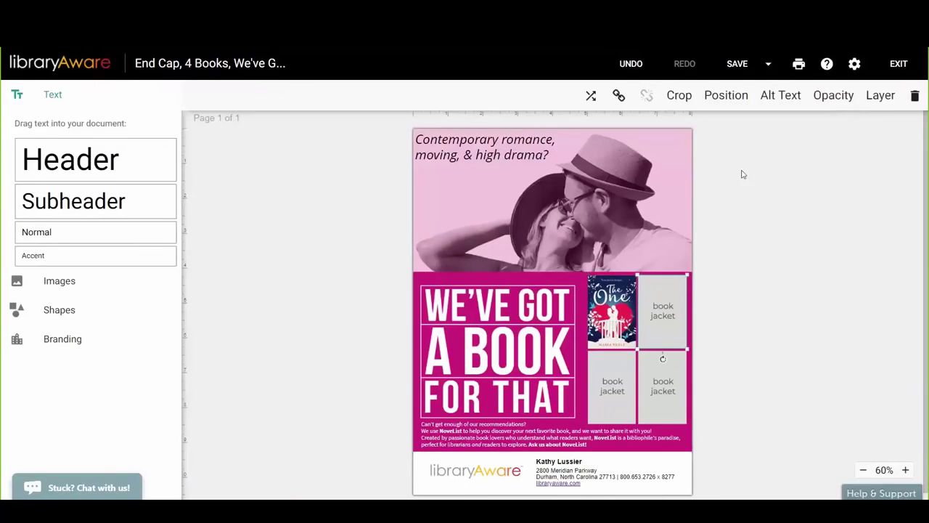
pyautogui.click(591, 97)
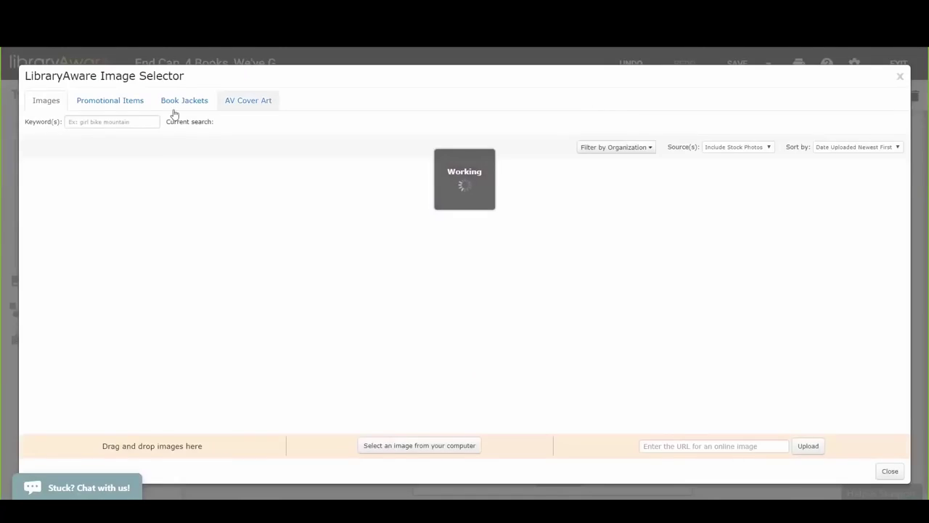
pyautogui.click(178, 106)
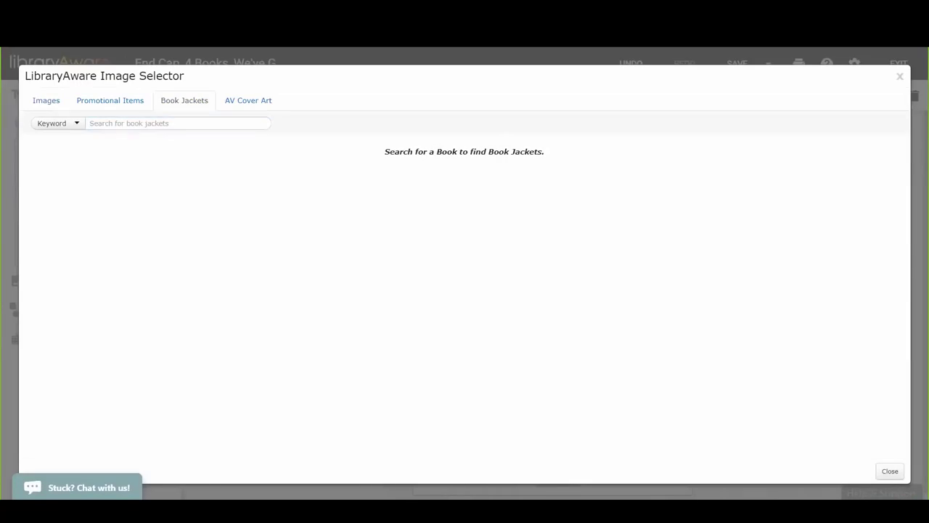
pyautogui.click(64, 125)
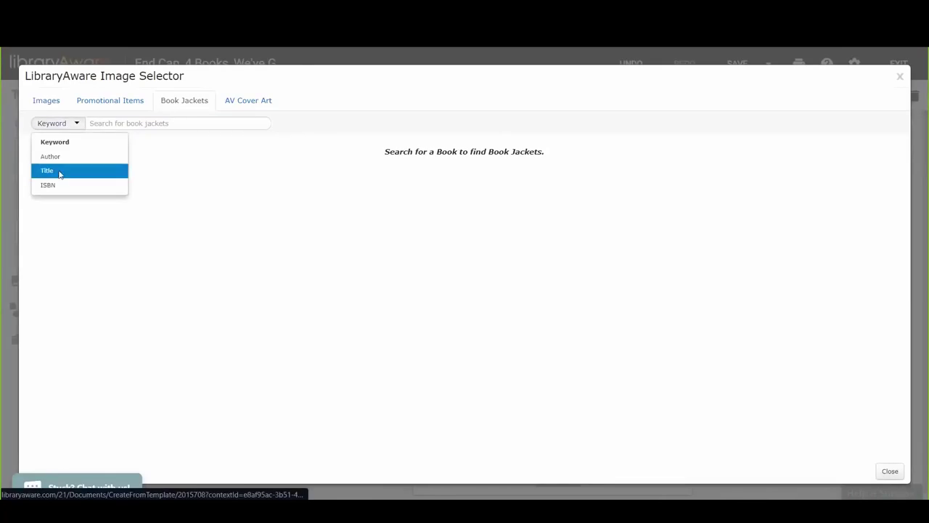
pyautogui.click(61, 171)
pyautogui.click(90, 125)
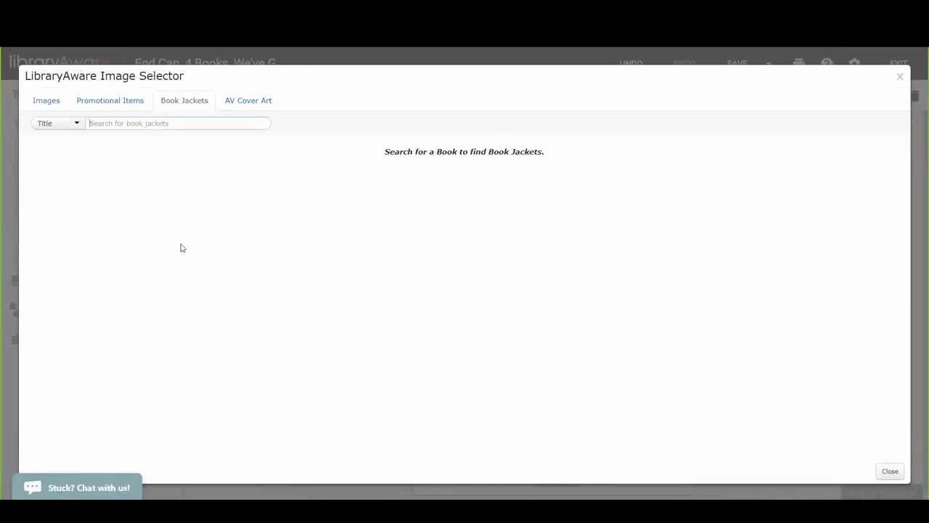
pyautogui.write('Where the Road Takes Me')
pyautogui.press('Return')
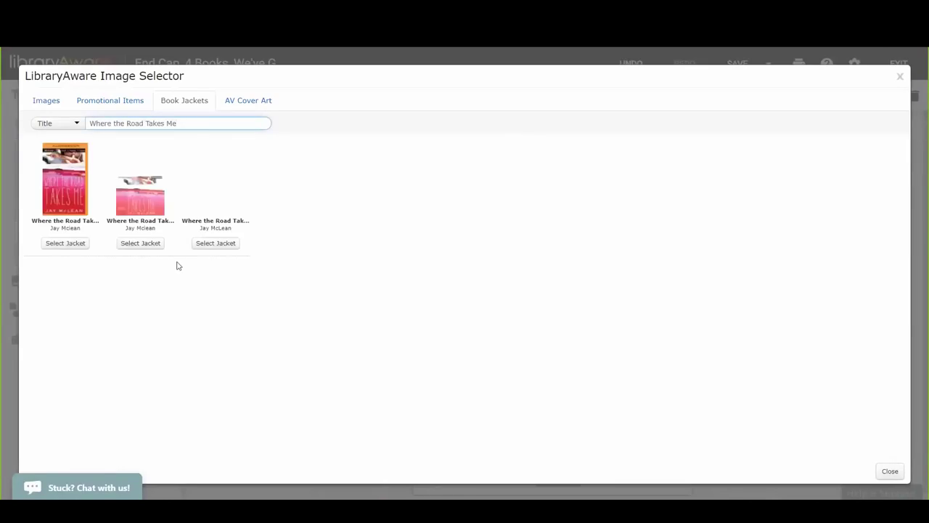
# Replace the upper-right placeholder with the third jacket of Where the Road Takes Me and accept its crop
pyautogui.click(217, 244)
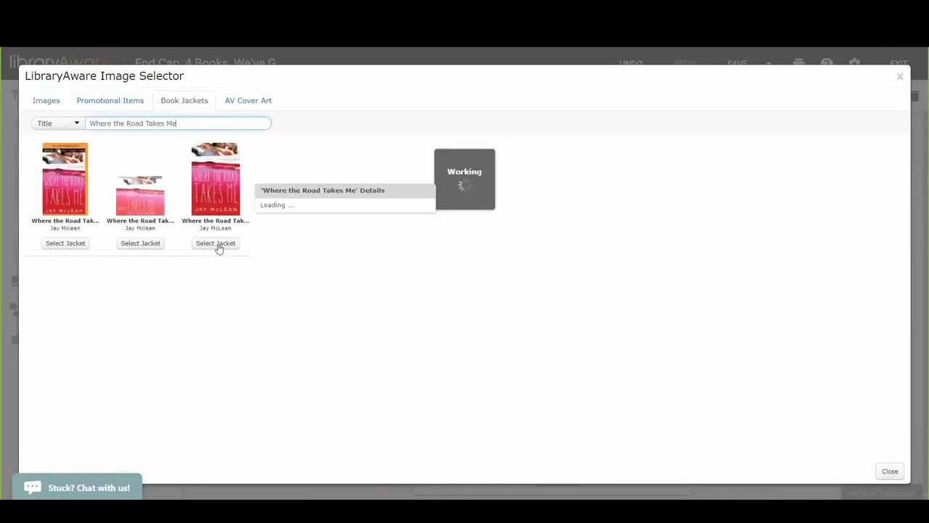
pyautogui.click(217, 244)
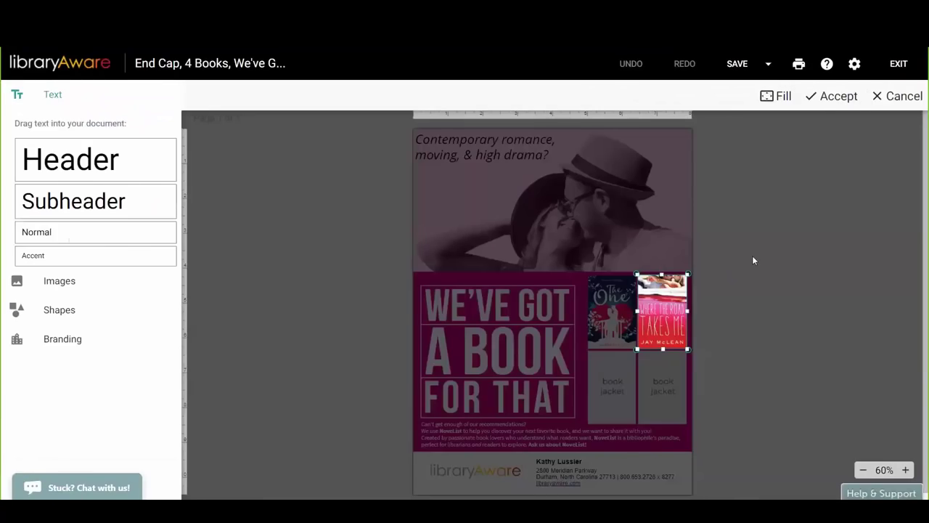
pyautogui.click(833, 96)
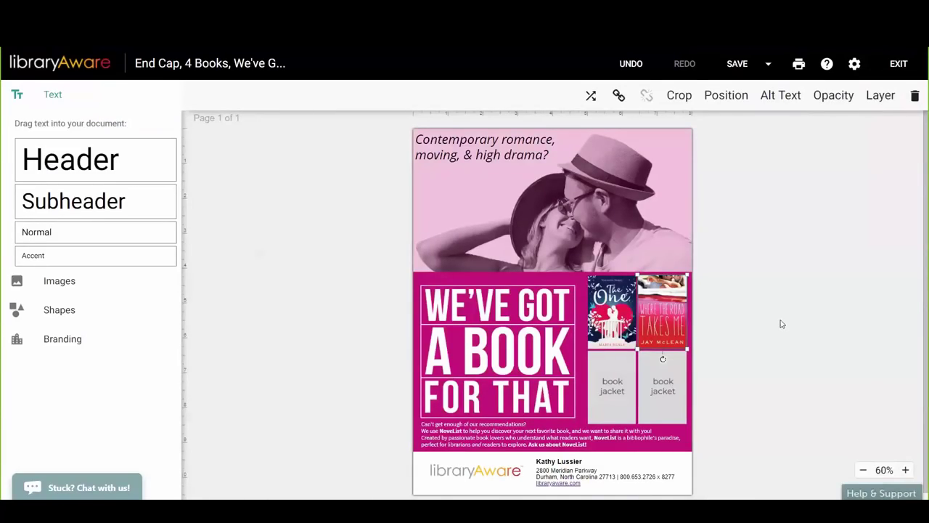
pyautogui.click(764, 375)
# Replace the lower-left placeholder with the Sherryl Woods jacket found by a title search for Beach Lane, accepting its crop
pyautogui.click(603, 384)
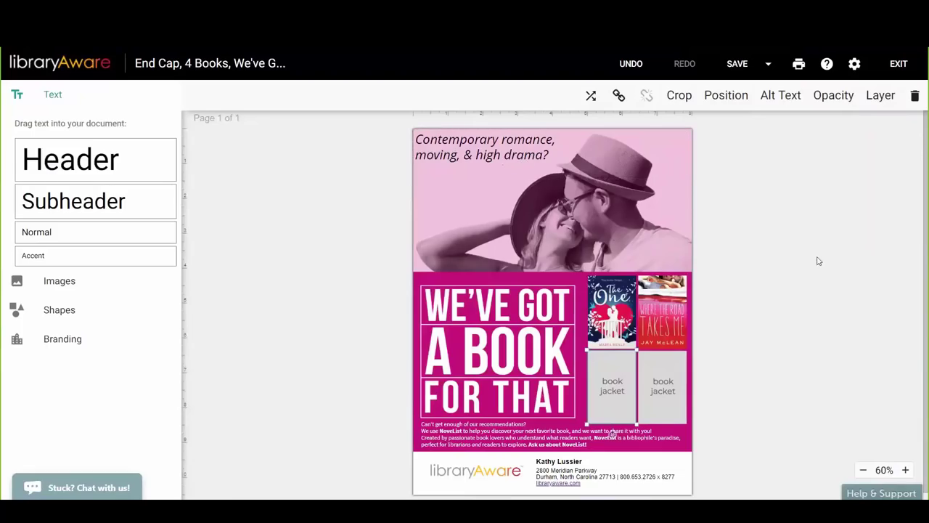
pyautogui.click(590, 98)
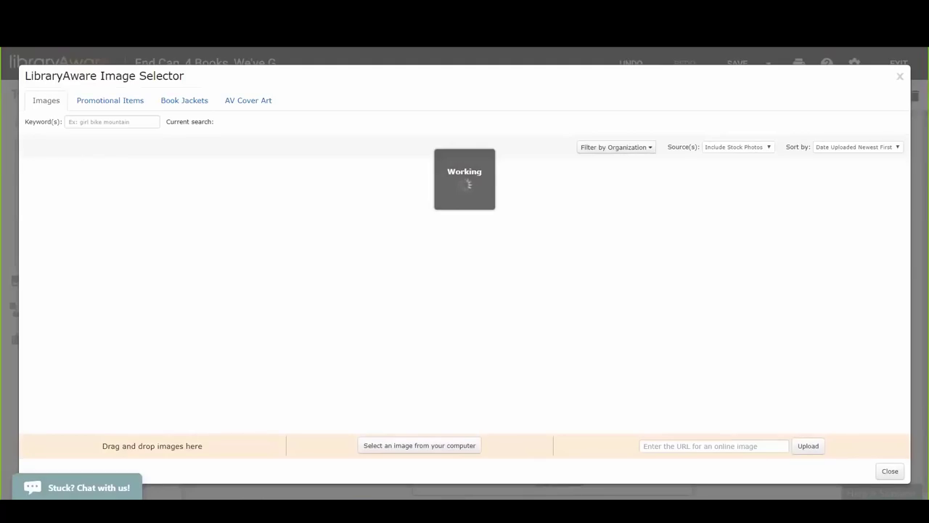
pyautogui.click(188, 104)
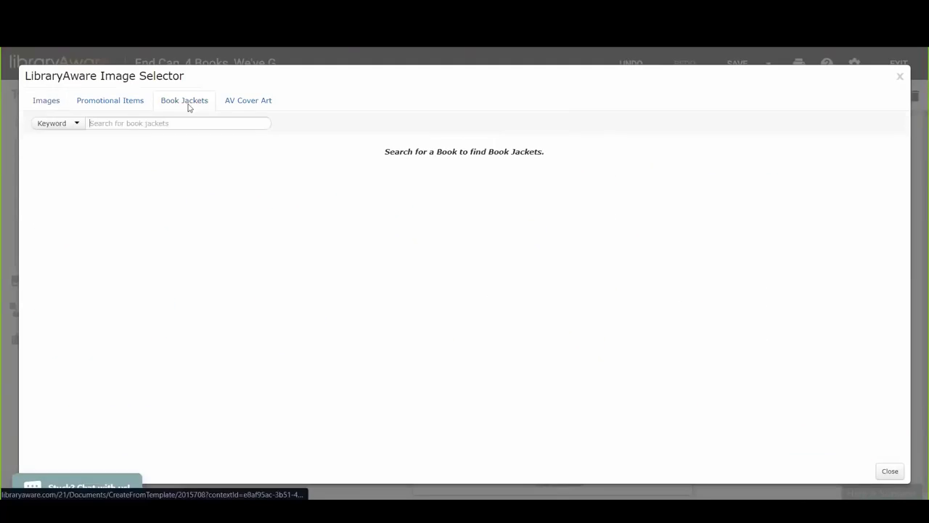
pyautogui.click(70, 123)
pyautogui.click(60, 170)
pyautogui.click(107, 125)
pyautogui.write('Beach Lane,')
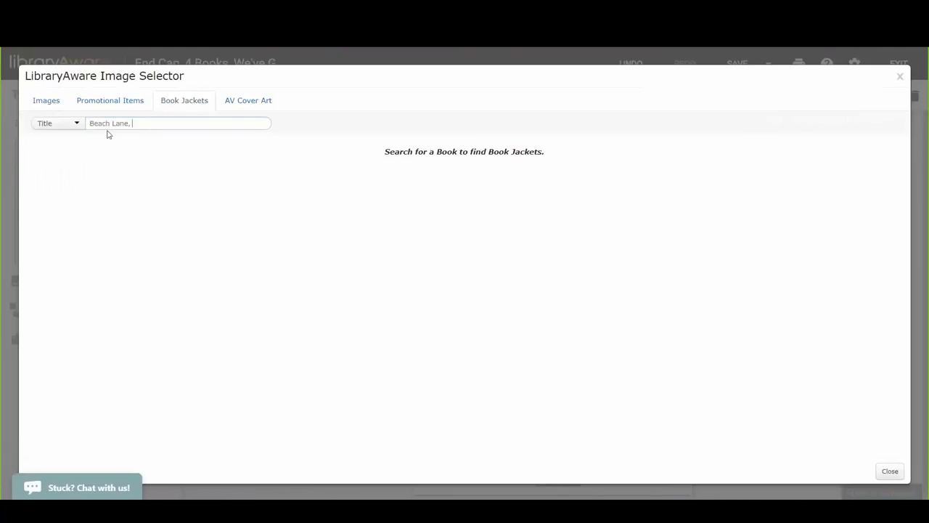
pyautogui.press('Return')
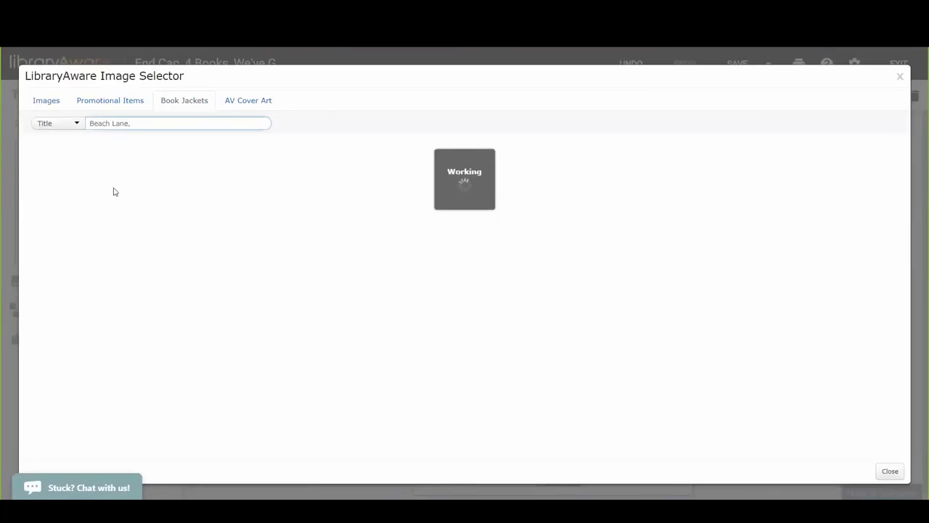
pyautogui.moveTo(143, 244)
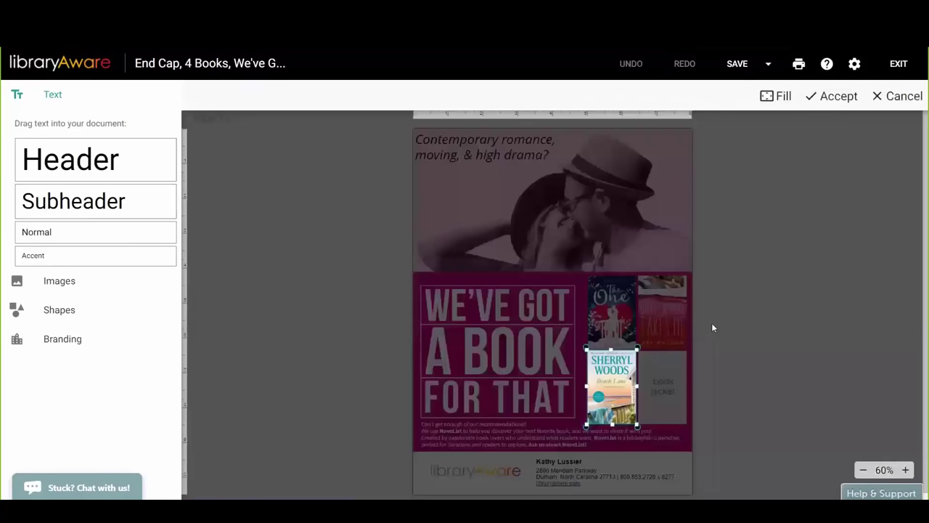
pyautogui.click(838, 96)
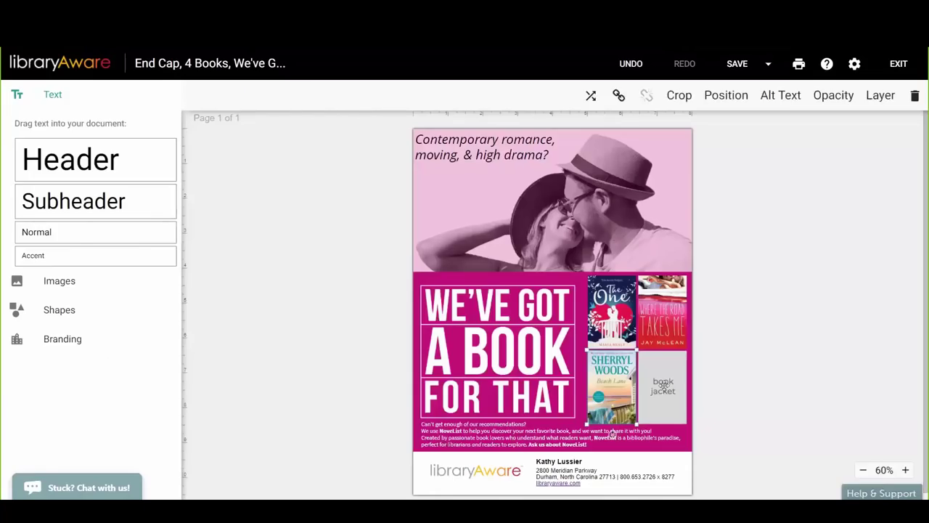
pyautogui.click(663, 384)
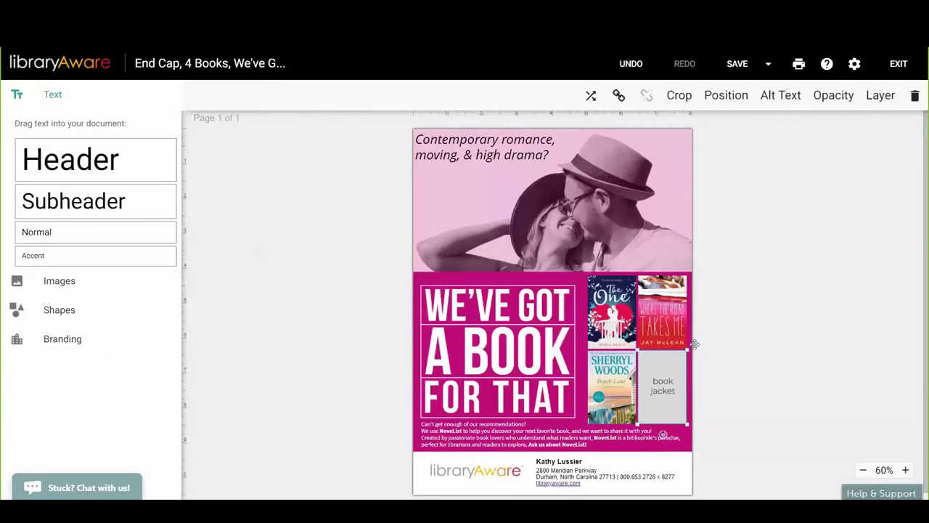
pyautogui.click(591, 96)
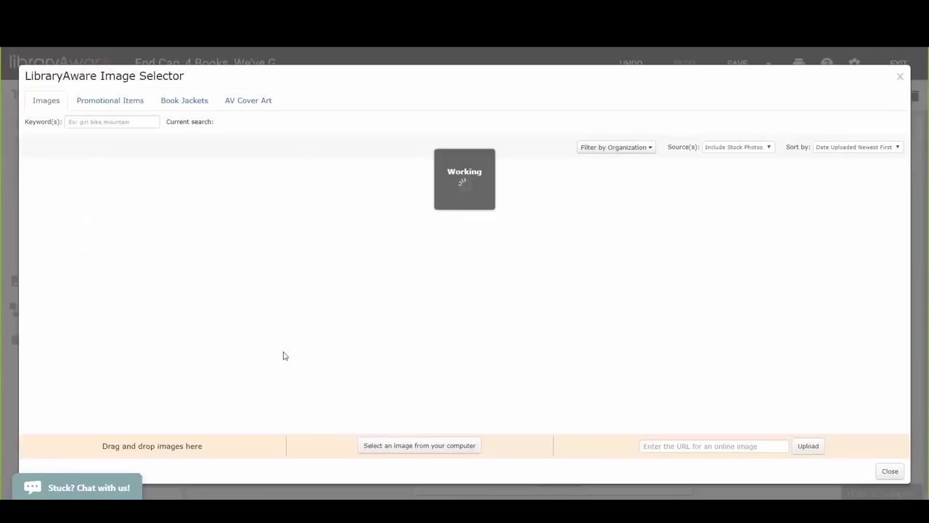
pyautogui.click(180, 103)
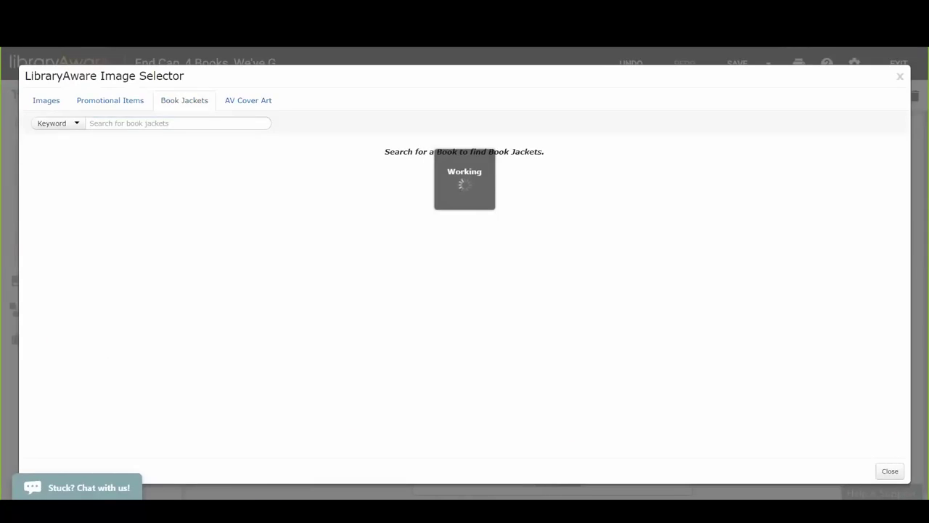
pyautogui.click(72, 123)
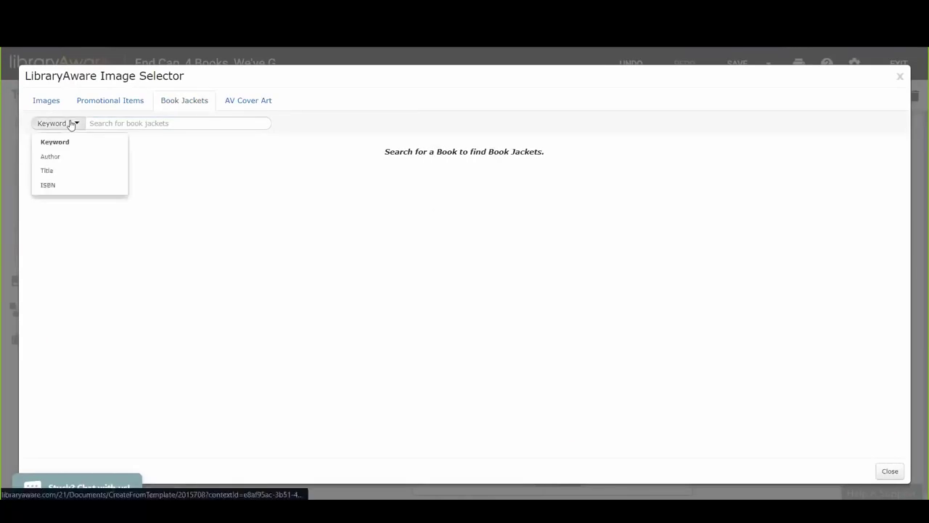
pyautogui.click(65, 186)
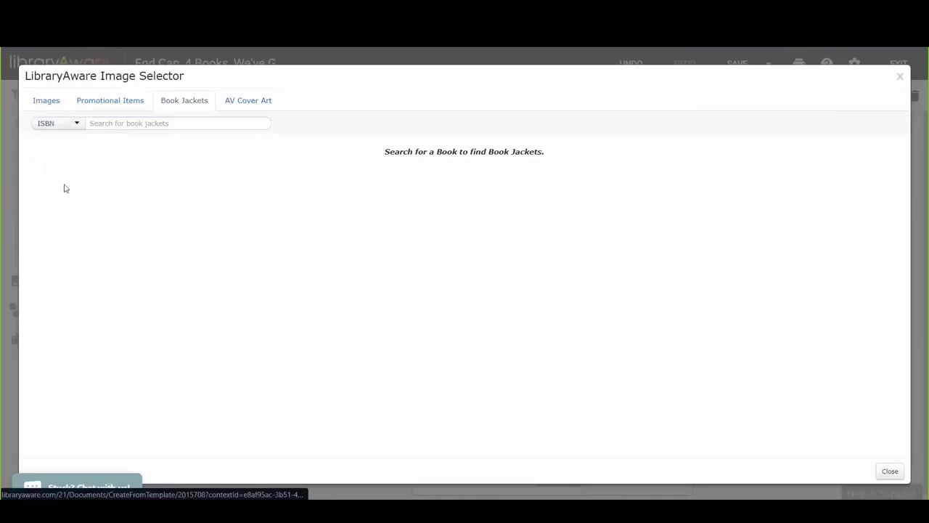
pyautogui.click(115, 123)
pyautogui.hotkey('ctrl', 'v')
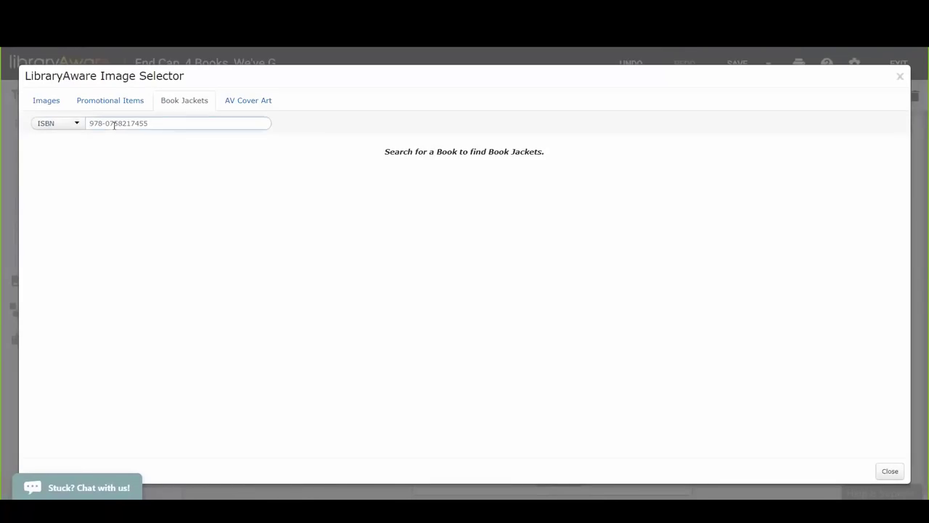
pyautogui.press('Return')
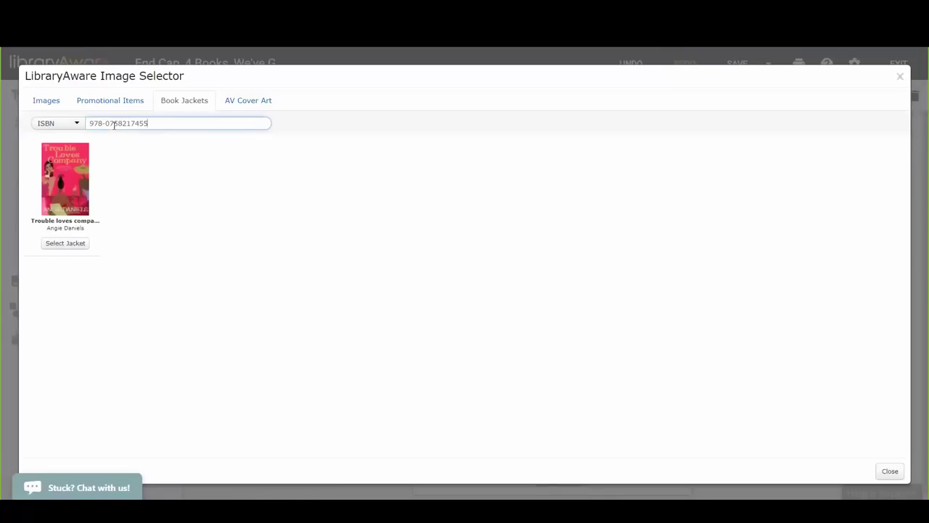
pyautogui.click(56, 246)
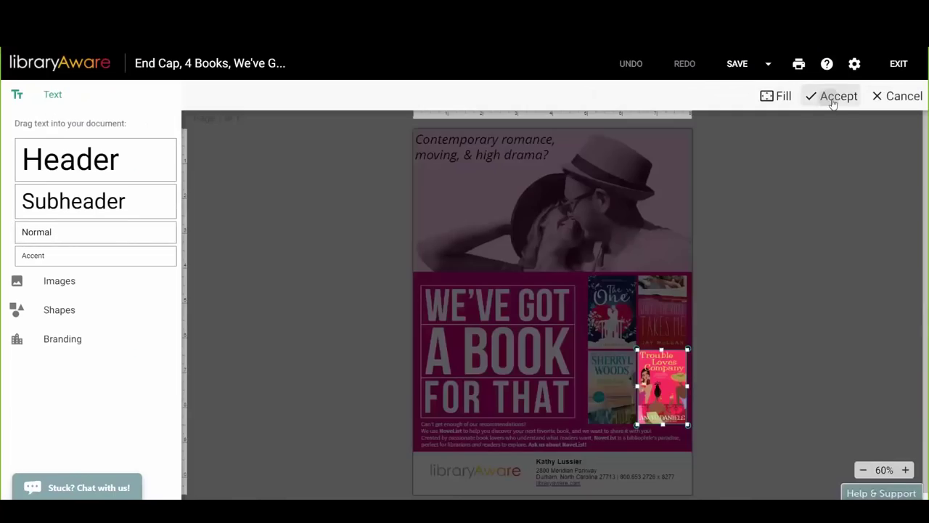
pyautogui.click(832, 99)
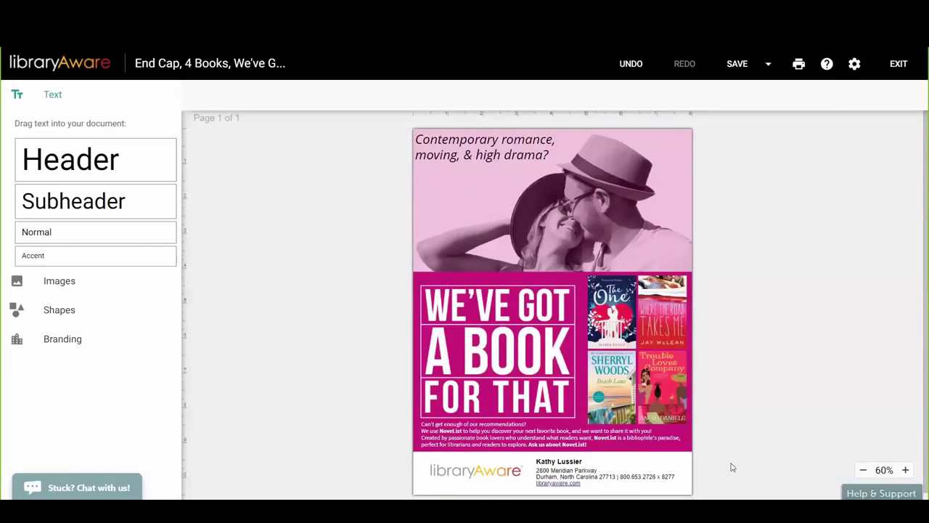
pyautogui.click(467, 430)
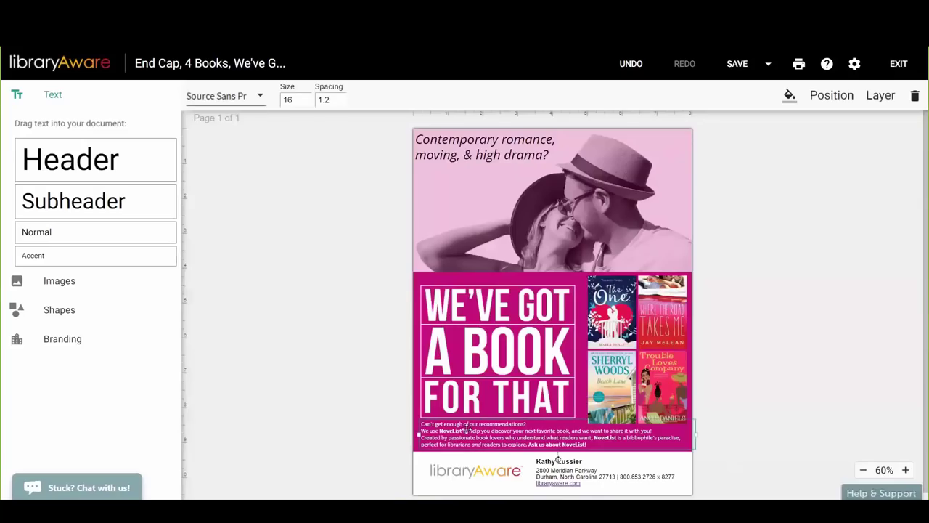
pyautogui.click(543, 296)
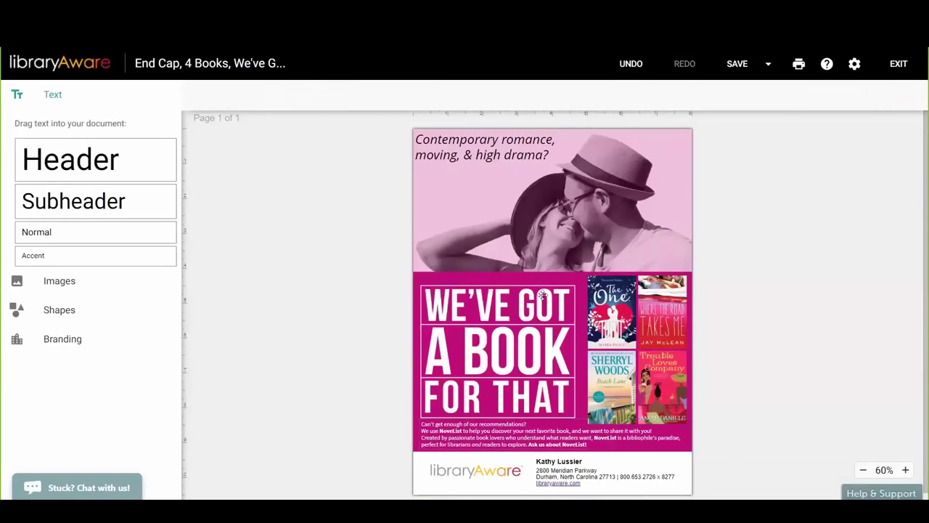
pyautogui.click(516, 178)
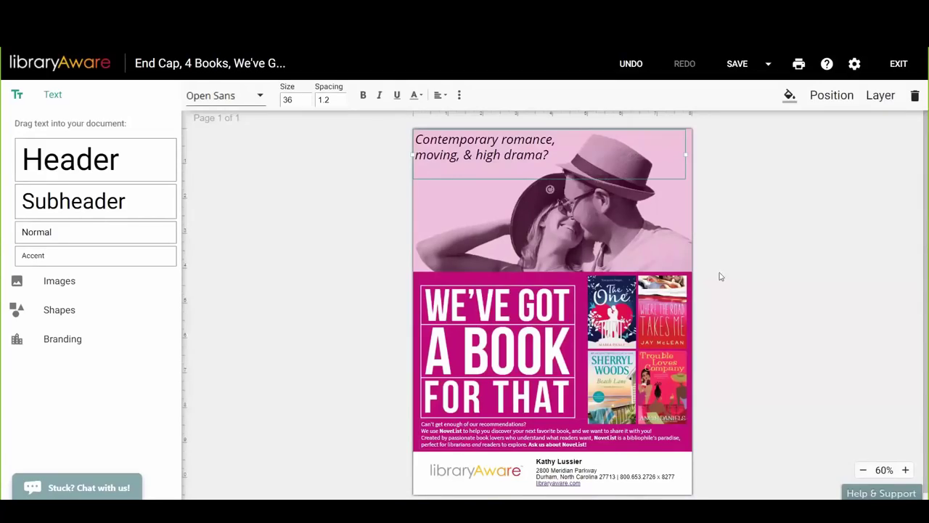
pyautogui.click(749, 207)
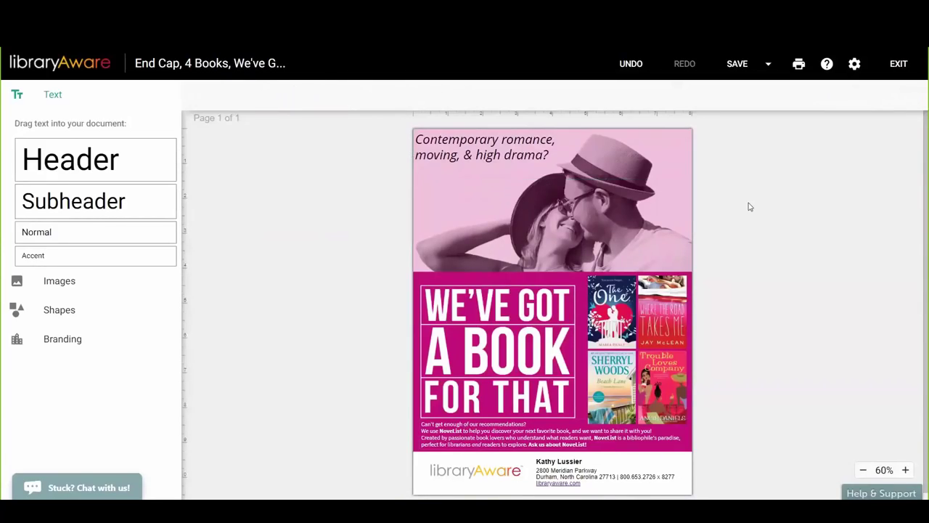
# Save the flyer under the name romance flyer and exit the editor to the promotion's items
pyautogui.click(733, 69)
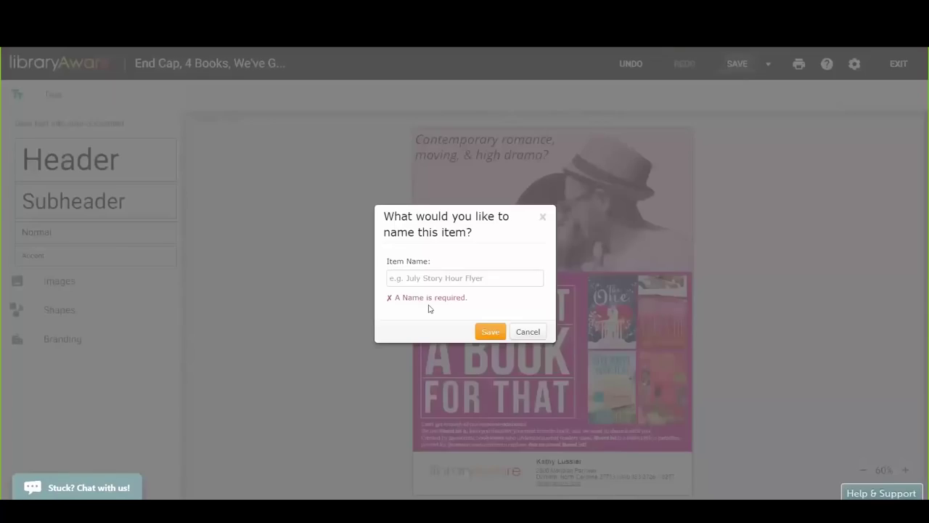
pyautogui.click(427, 276)
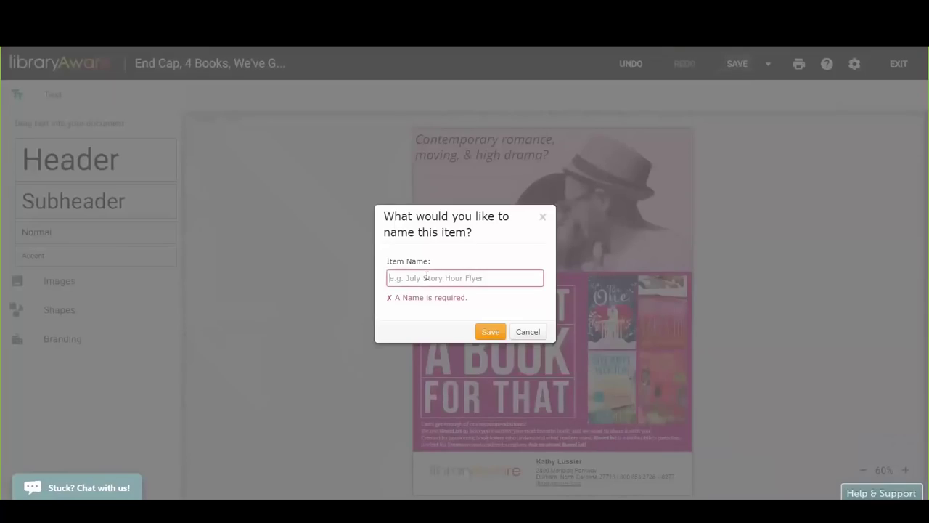
pyautogui.write('romance flyer')
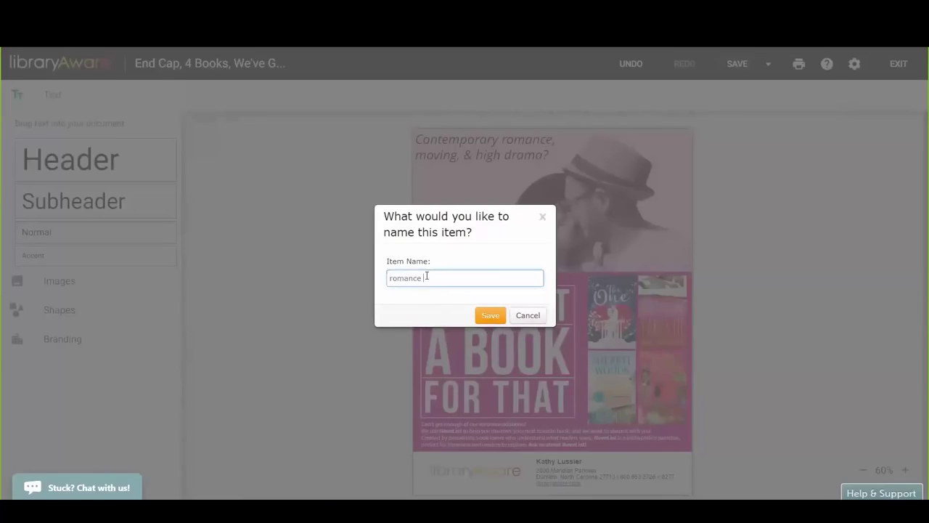
pyautogui.click(489, 315)
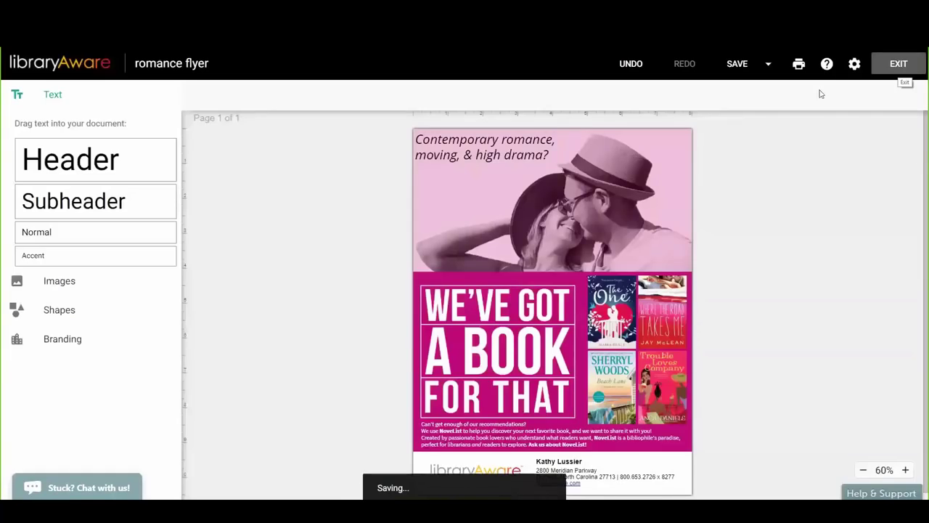
pyautogui.click(894, 65)
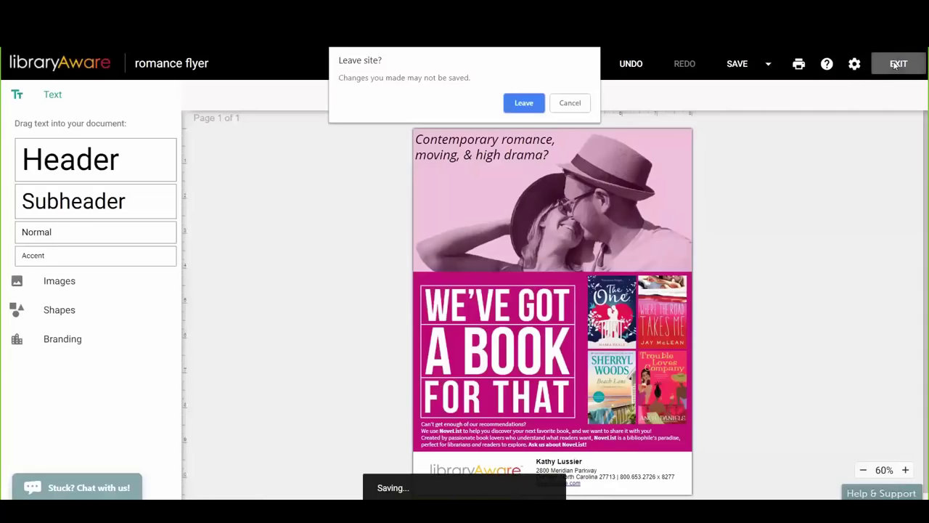
pyautogui.click(539, 106)
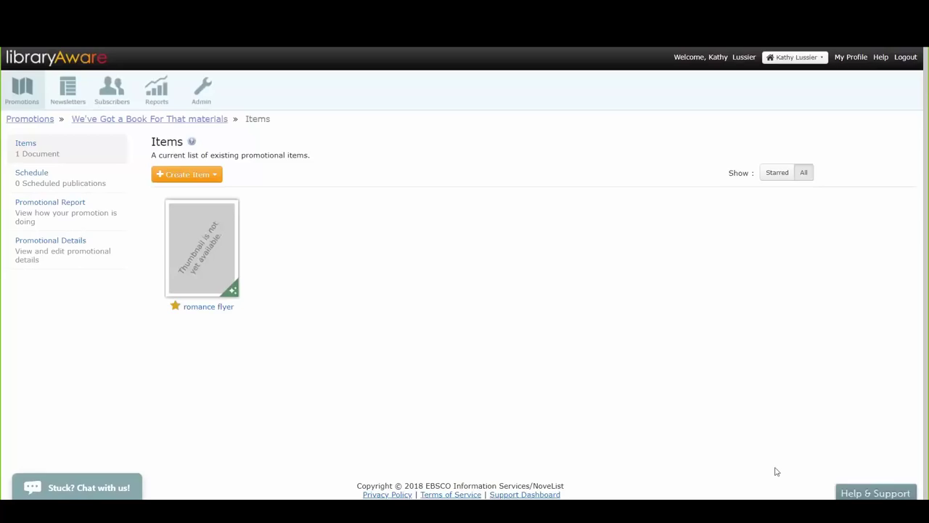
# Start a Facebook post from the romance flyer with the content "Check out these great romance novels!"
pyautogui.click(230, 294)
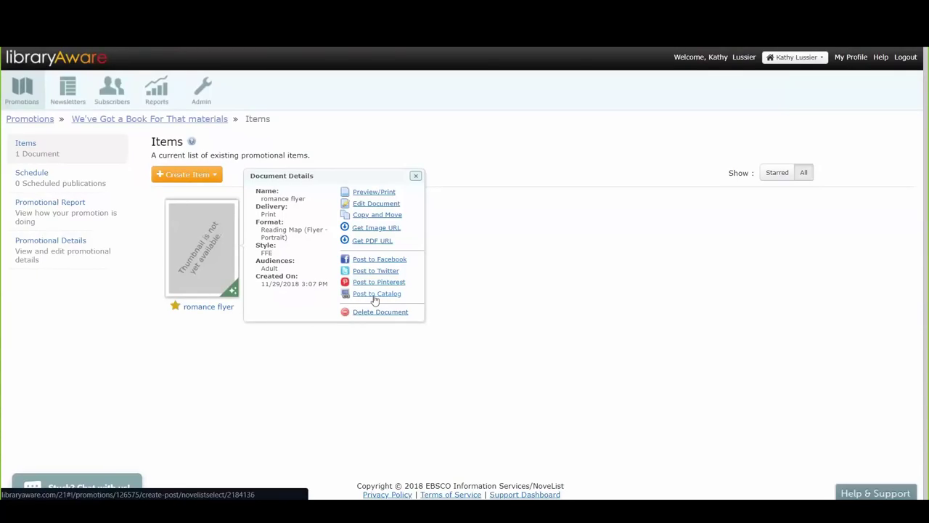
pyautogui.click(399, 262)
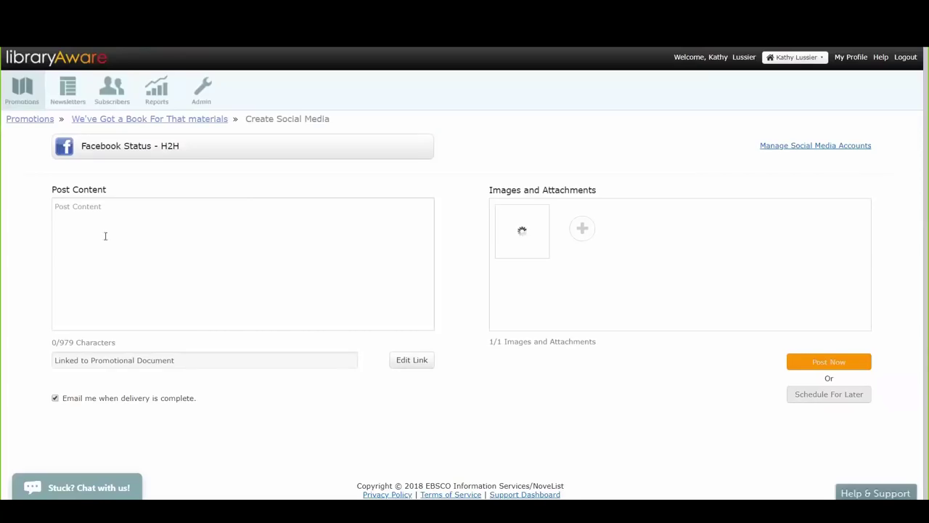
pyautogui.click(86, 211)
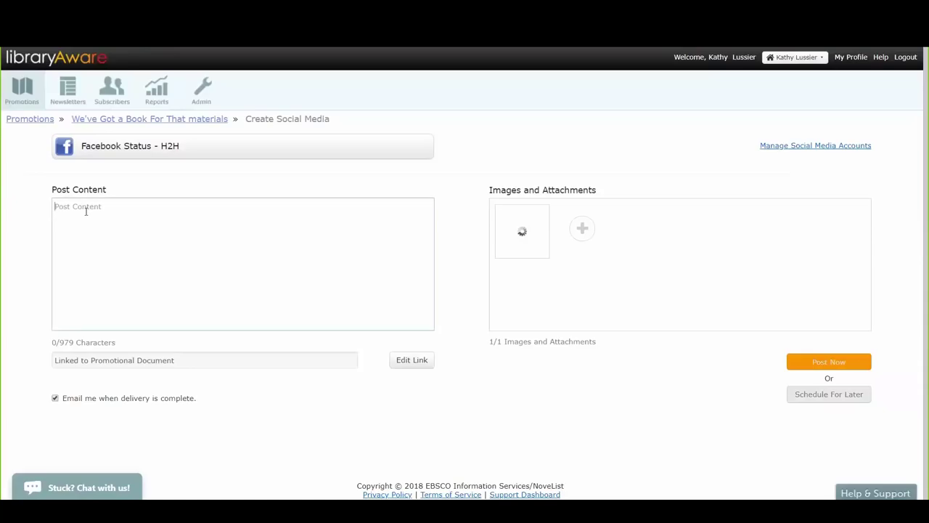
pyautogui.write('Check out ')
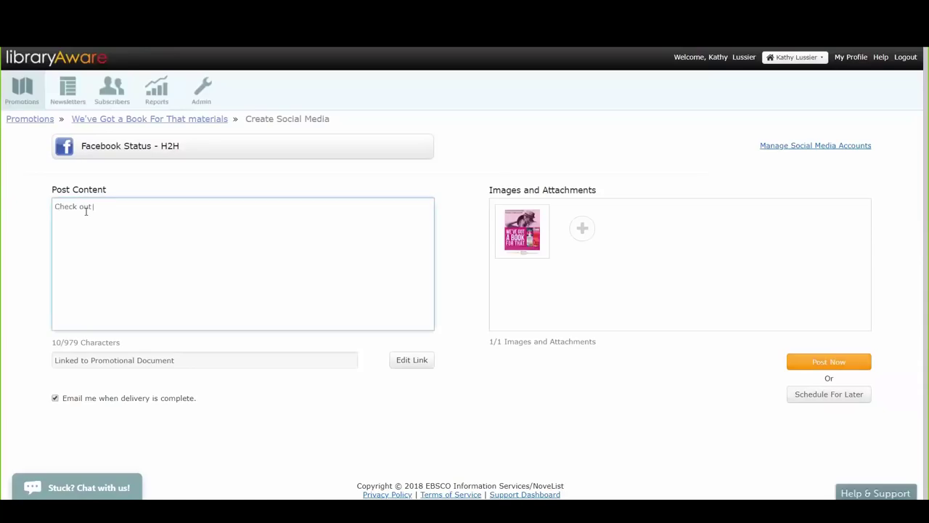
pyautogui.write('these great romance novel')
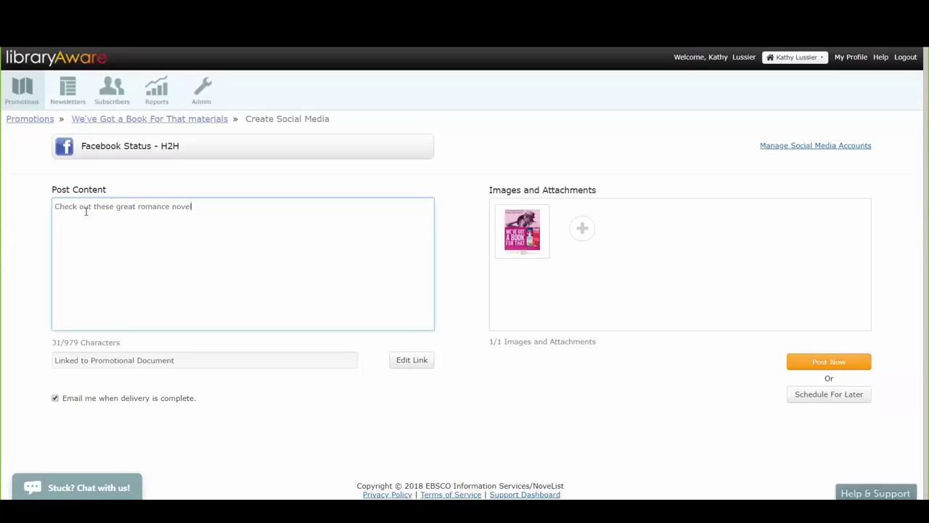
pyautogui.write('s!')
# View the date and time options for scheduling the Facebook post, cancelling without scheduling it
pyautogui.moveTo(535, 226)
pyautogui.click(813, 401)
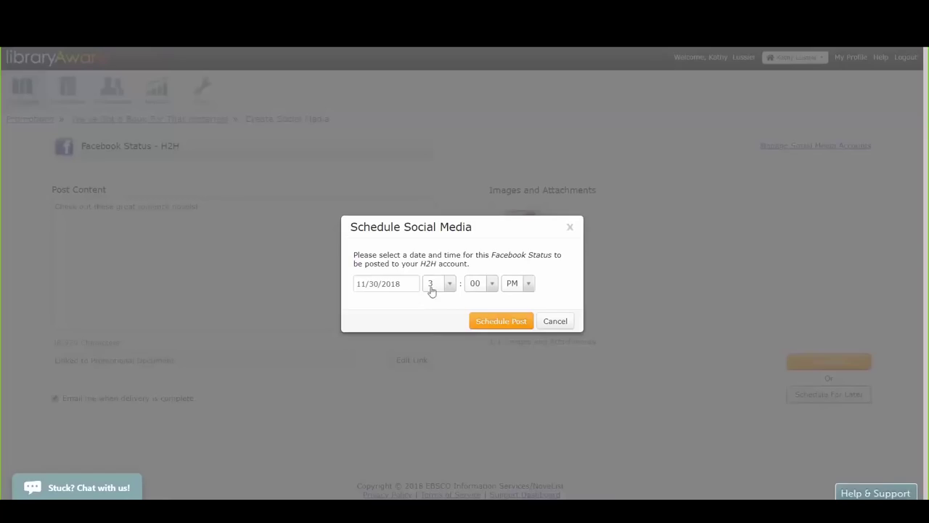
pyautogui.click(554, 321)
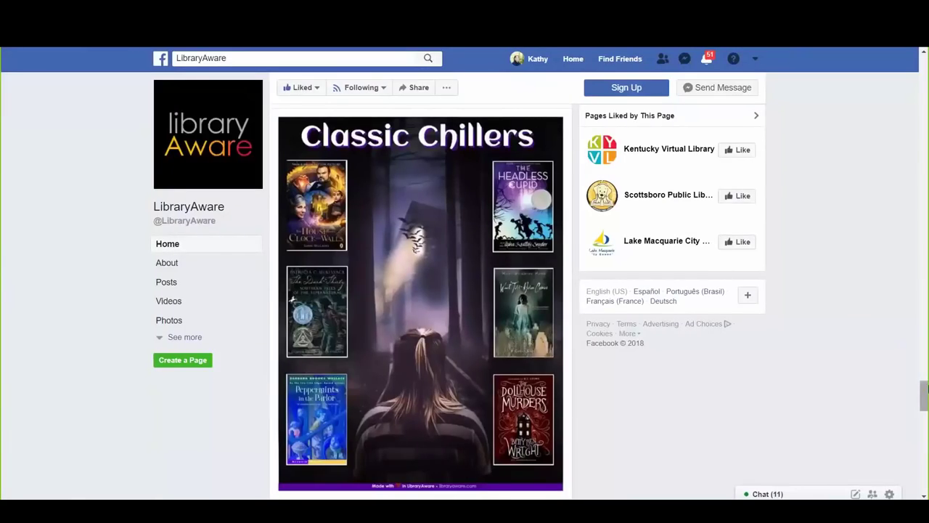
# Examine the Classic Chillers post on LibraryAware's Facebook page
pyautogui.moveTo(925, 390); pyautogui.dragTo(925, 387)
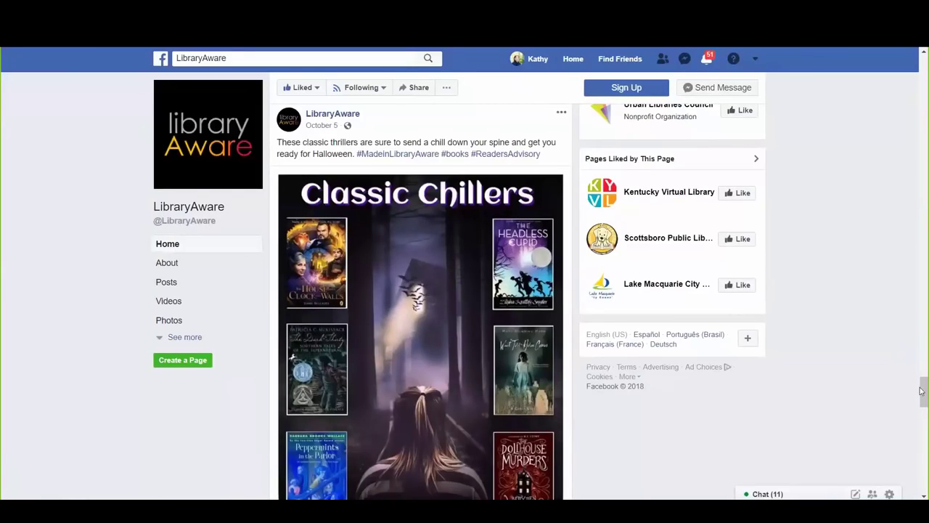
pyautogui.moveTo(925, 385); pyautogui.dragTo(925, 389)
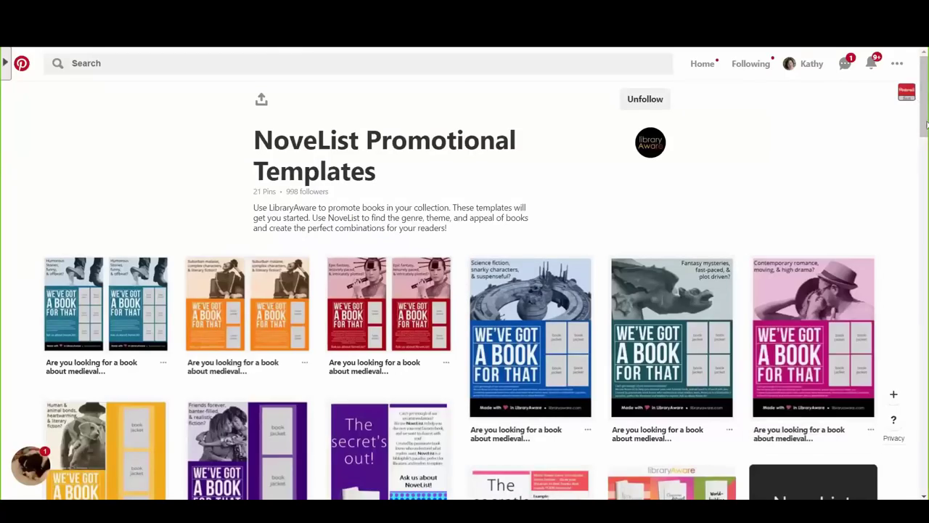
# Look through the NoveList Promotional Templates board on Pinterest, and return to LibraryAware's profile to browse its template boards
pyautogui.scroll(-1, 926, 125)
pyautogui.scroll(-1, 926, 125)
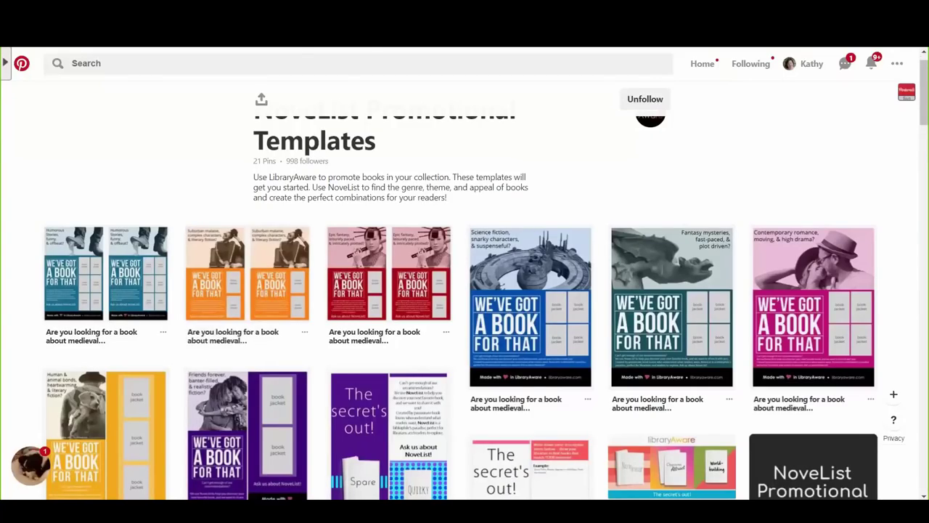
pyautogui.hotkey('alt', 'Left')
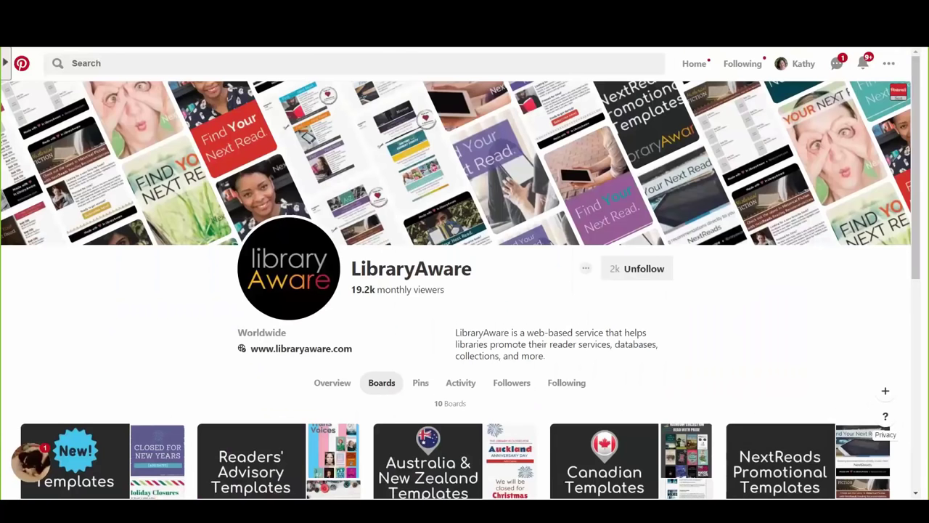
pyautogui.scroll(-3, 465, 275)
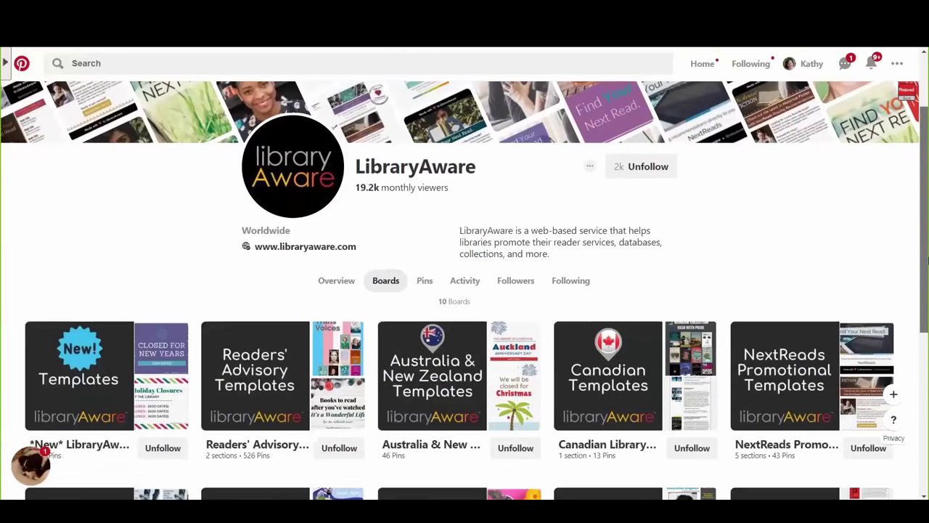
pyautogui.scroll(-1, 464, 276)
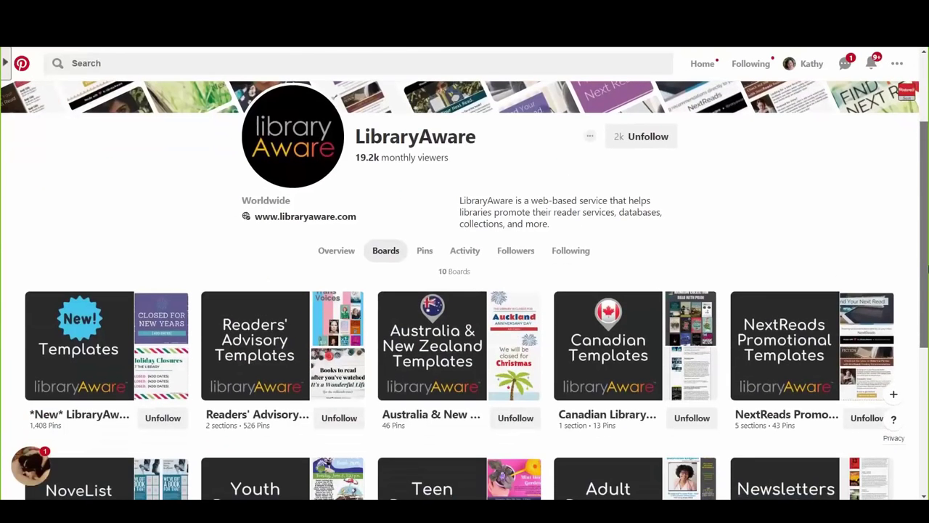